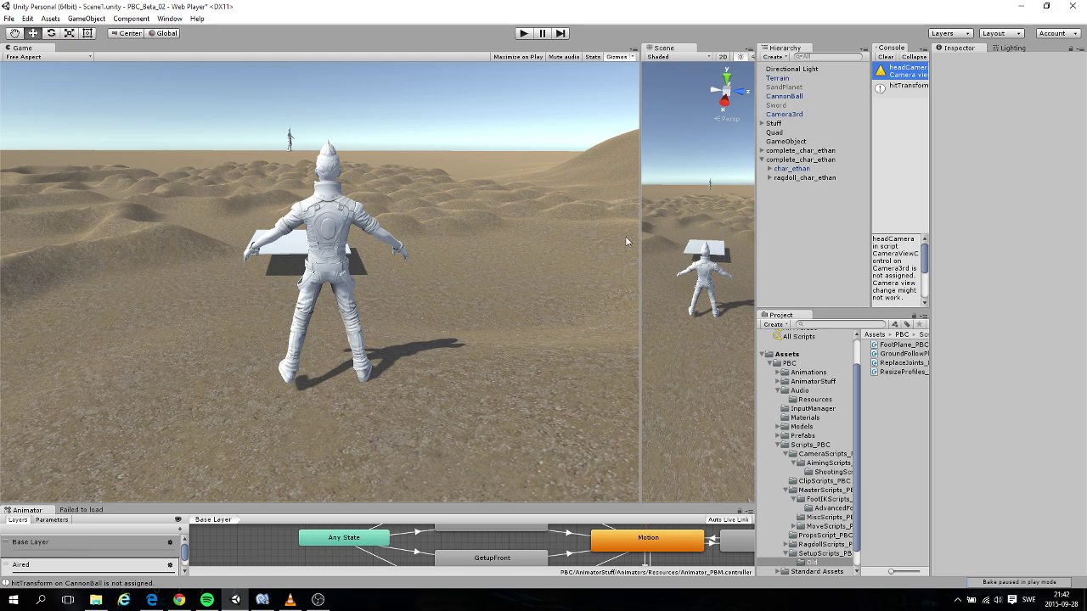
- Start play mode and move the IK character forward across the desert terrain with W
left_click(527, 36)
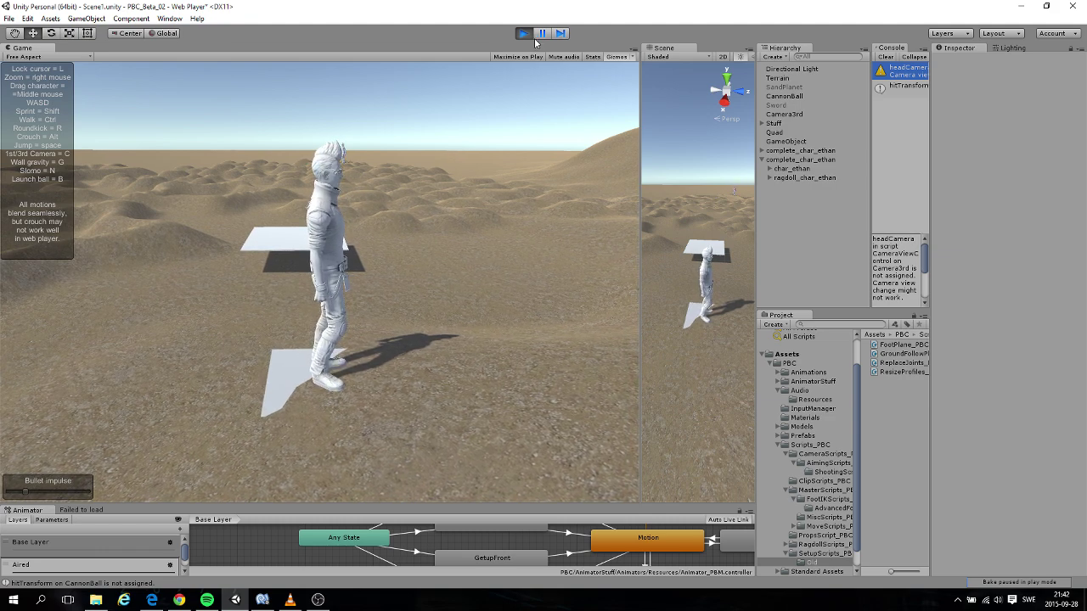
key("w")
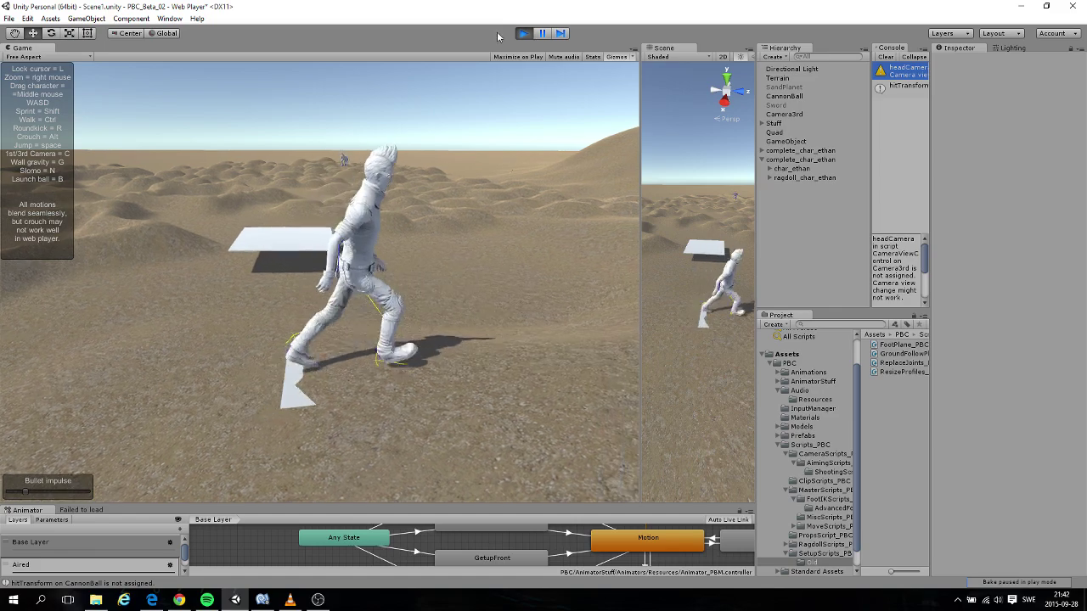